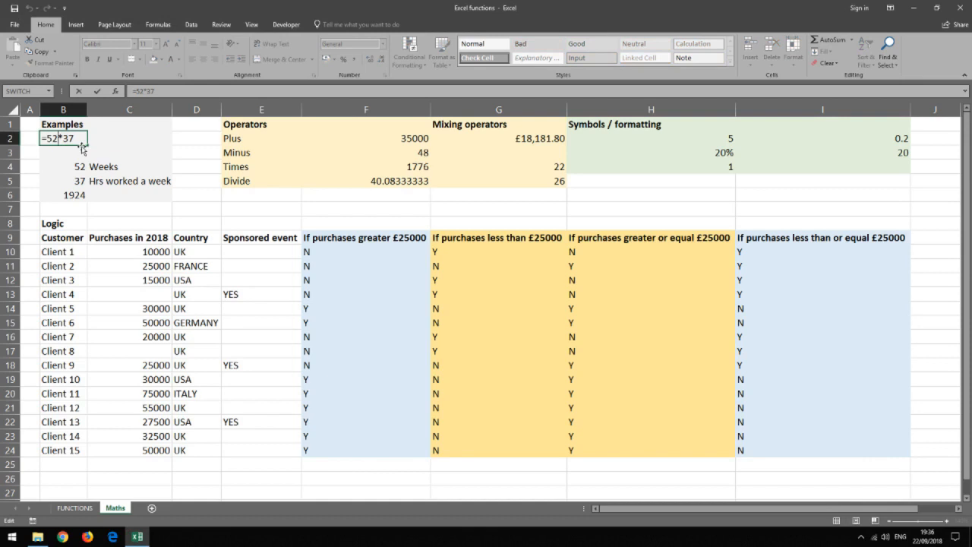
- Enter the formula =52*37 in cell B2 under Examples
key(Return)
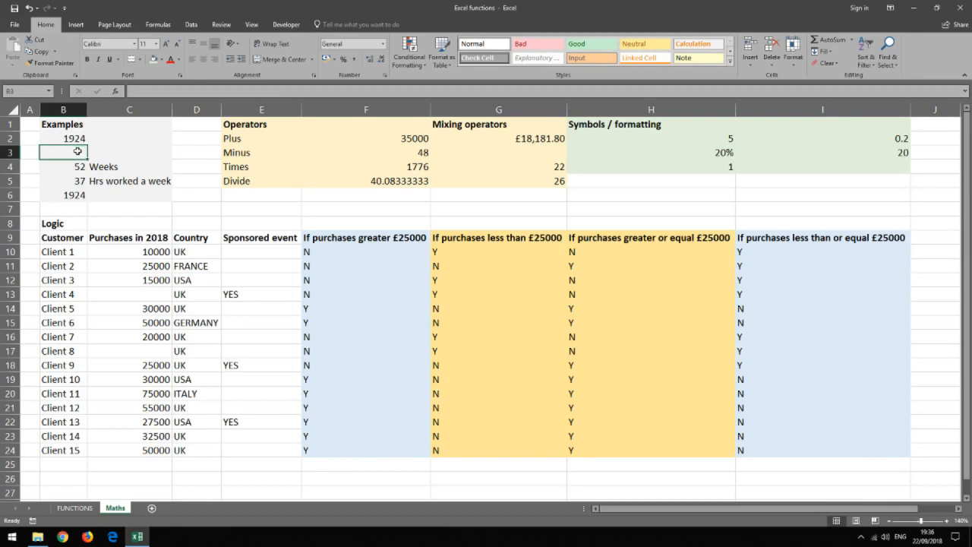
click(66, 196)
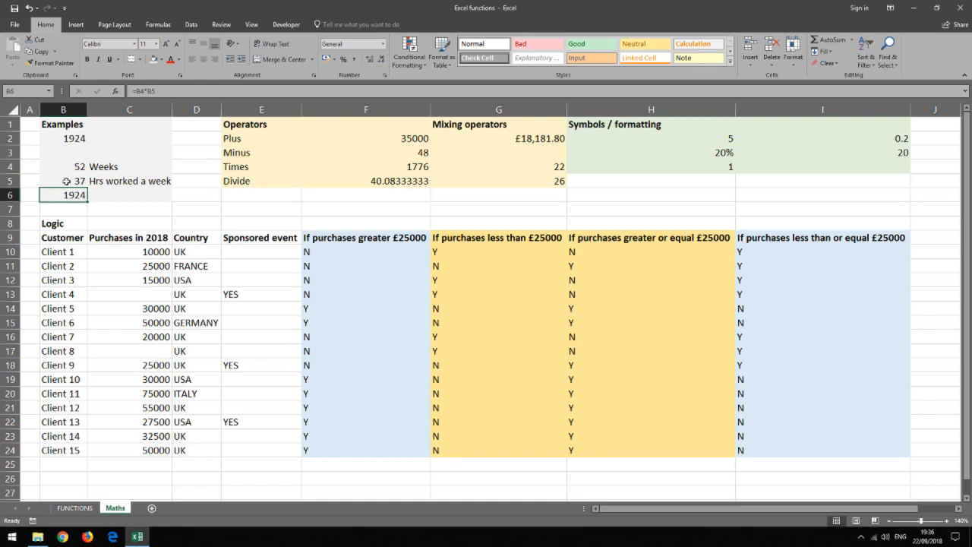
- Set the hours worked per week in B5 to 35
click(67, 181)
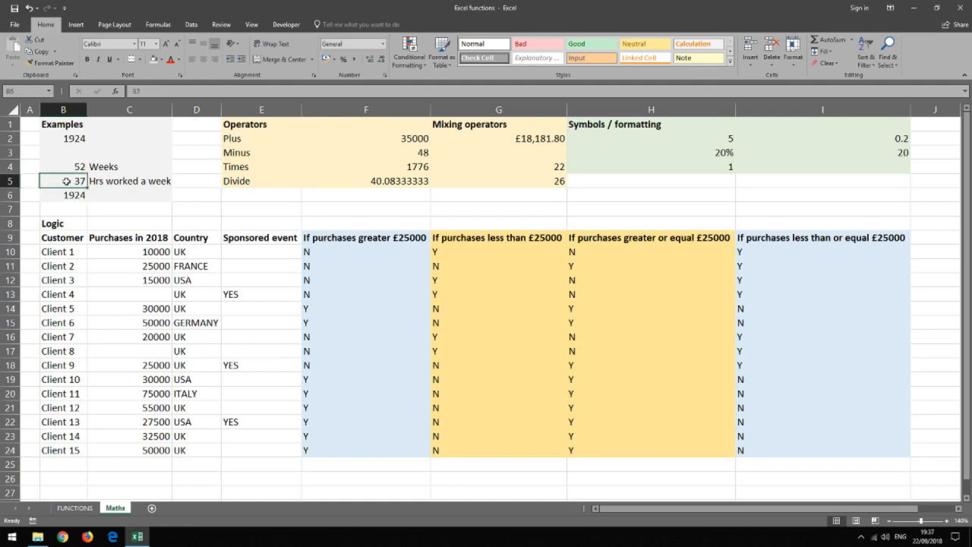
text(35)
key(Return)
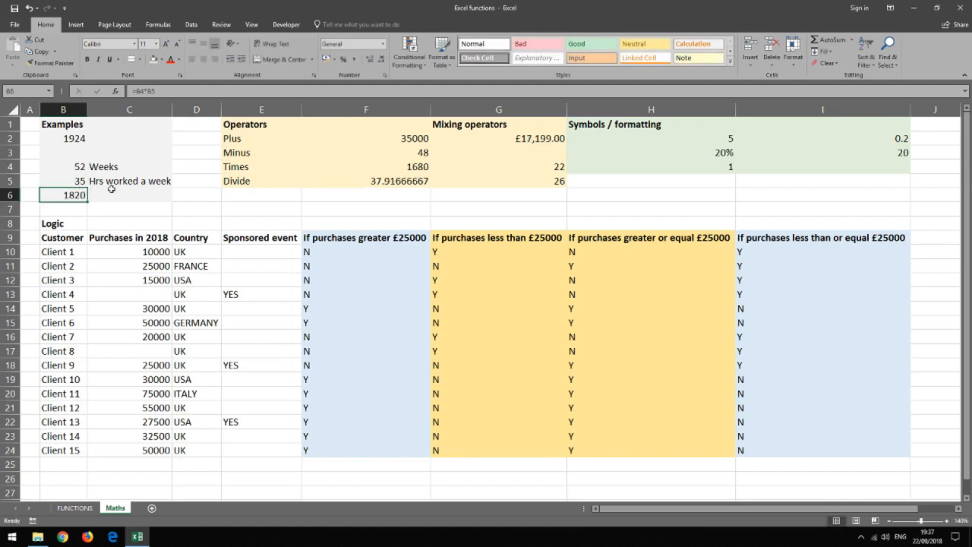
- Examine the labels and formulas of the Plus, Minus, Times and Divide operator cells
click(265, 140)
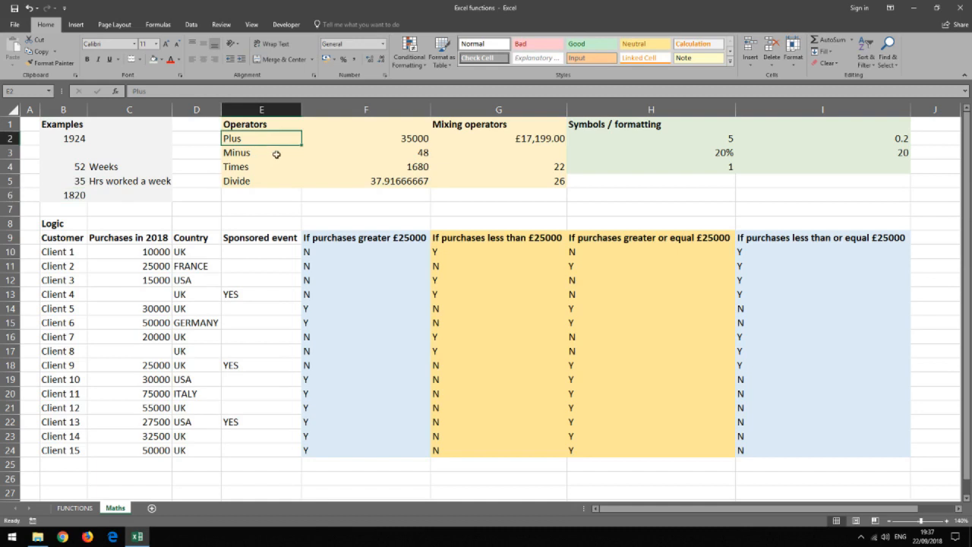
click(273, 153)
click(277, 168)
click(278, 183)
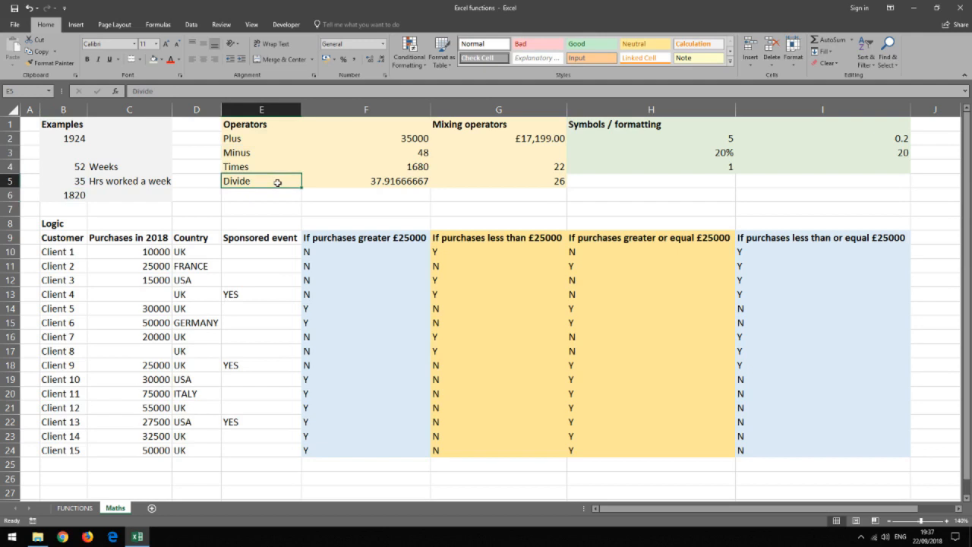
click(369, 140)
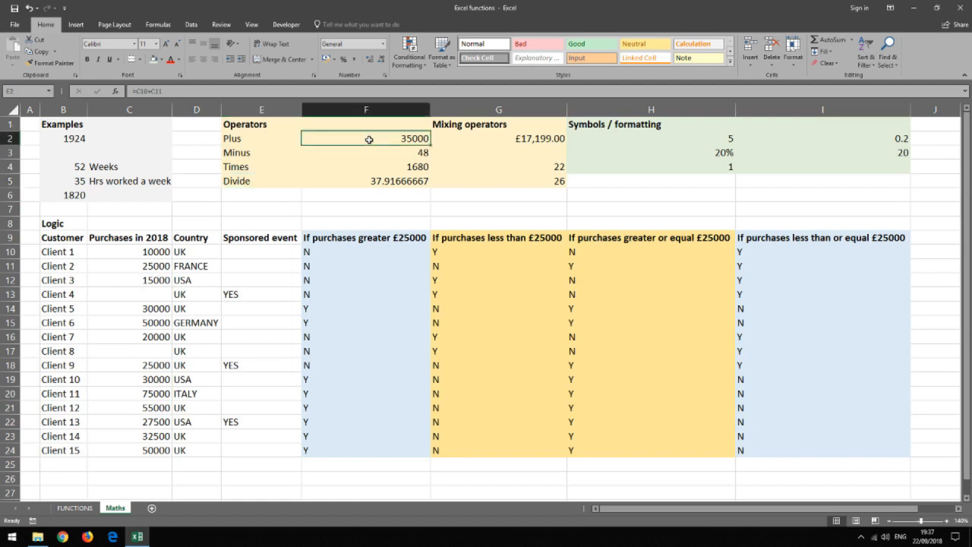
click(383, 155)
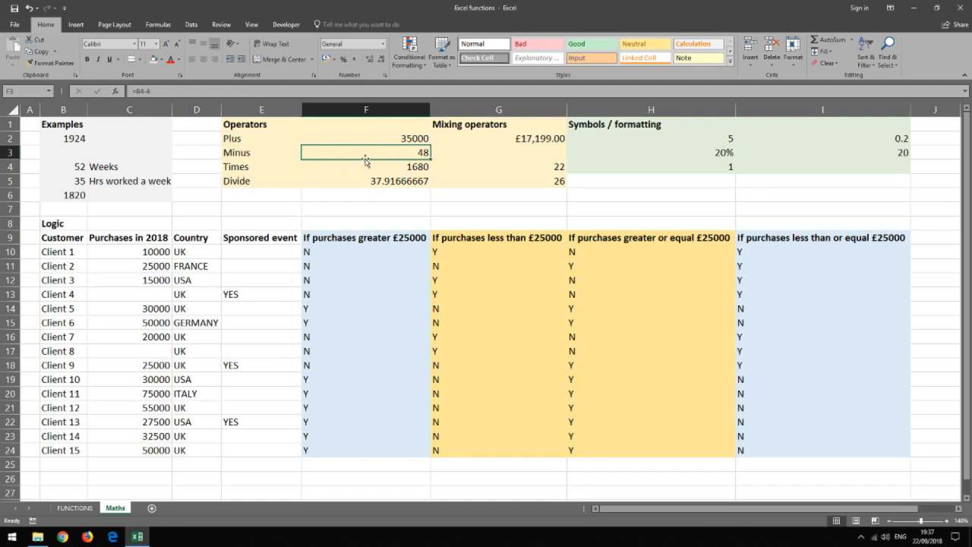
click(370, 169)
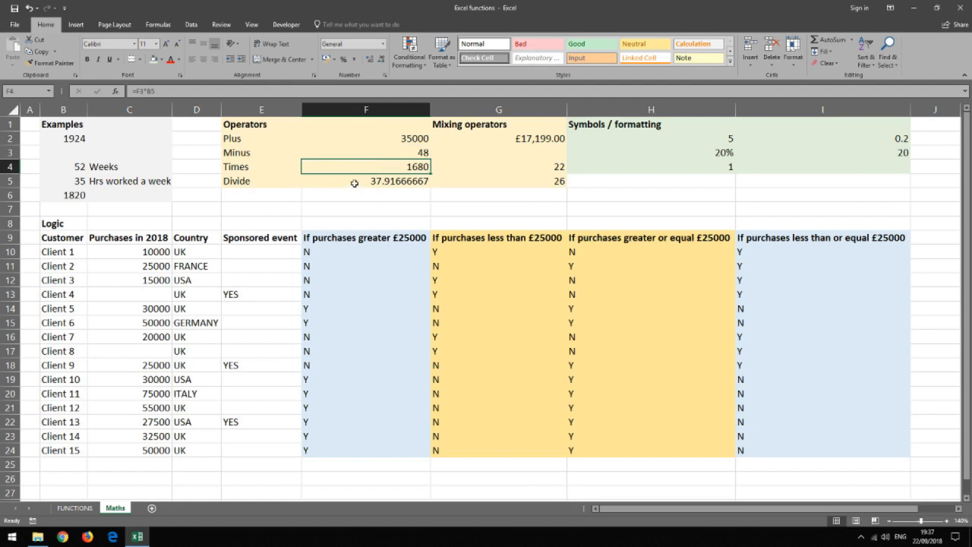
click(354, 183)
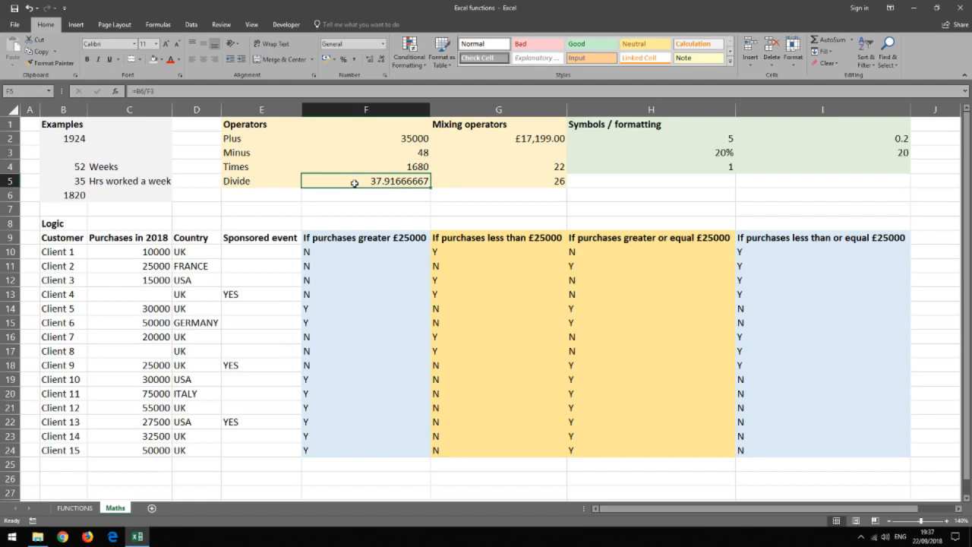
- Examine the formulas in the Mixing operators column and the Symbols / formatting values
click(460, 137)
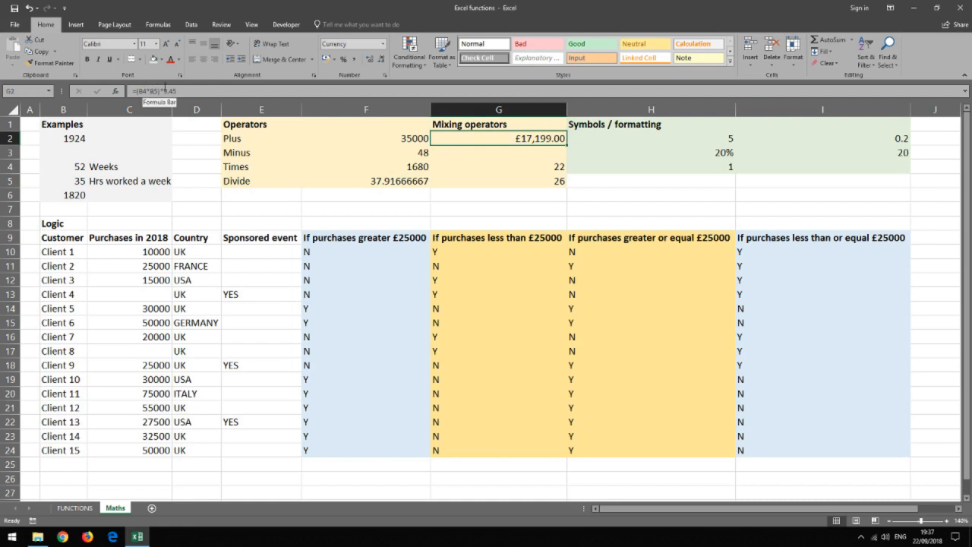
click(488, 168)
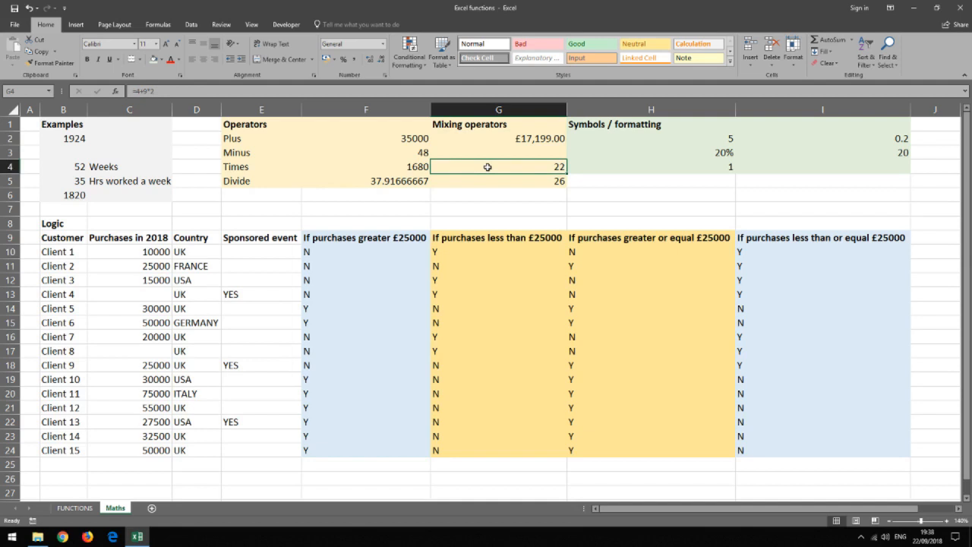
click(501, 186)
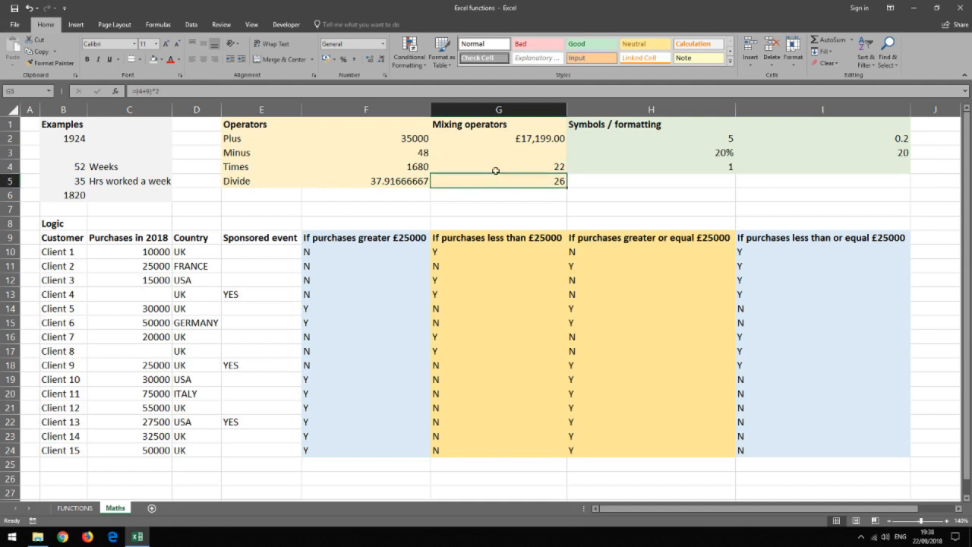
click(496, 167)
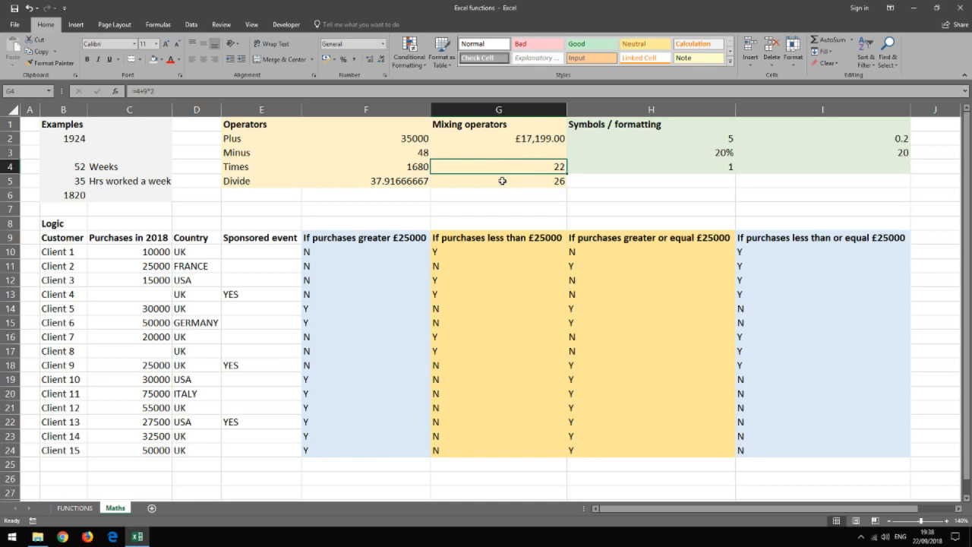
click(502, 181)
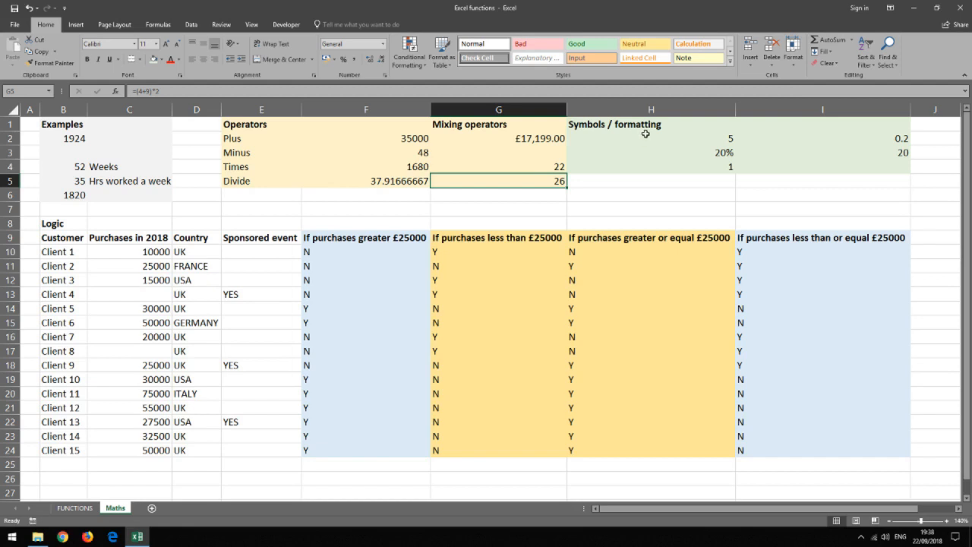
click(646, 134)
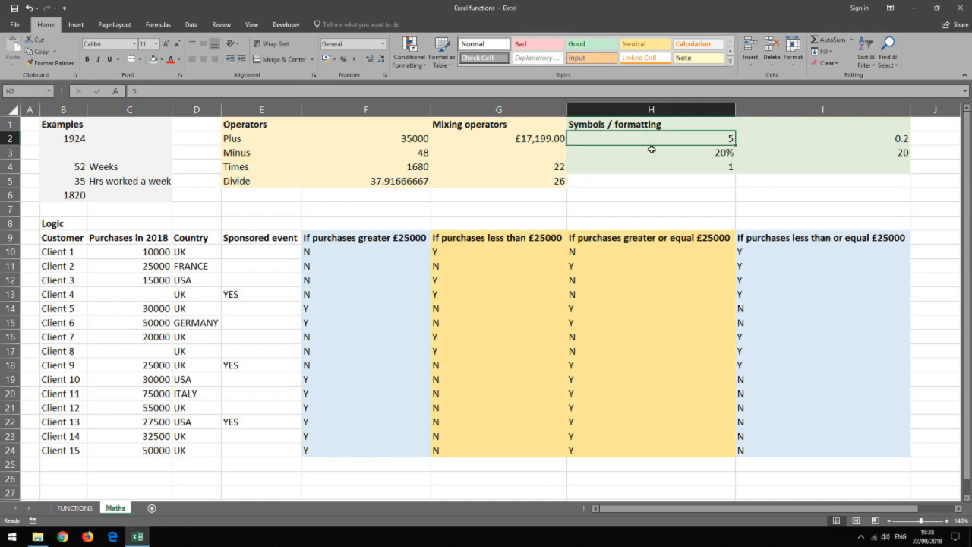
click(652, 151)
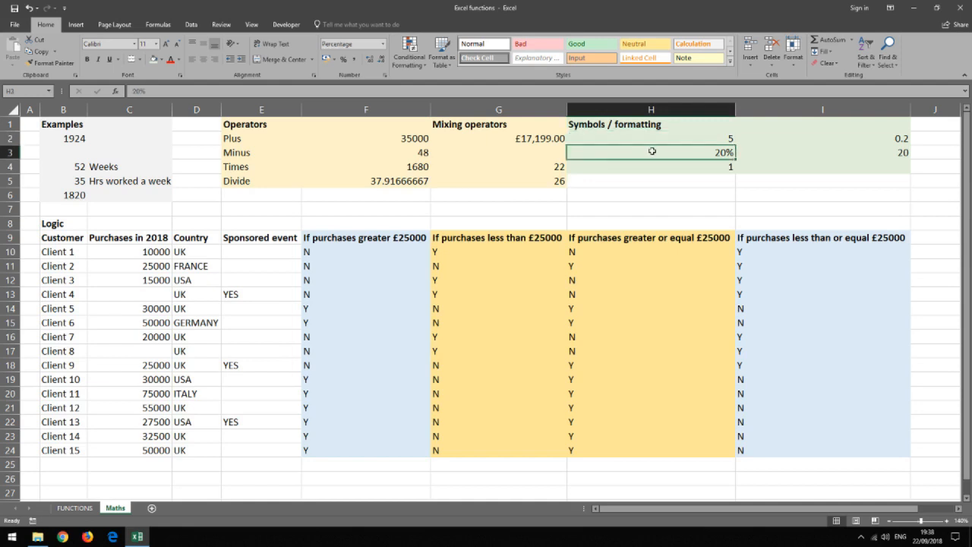
click(654, 167)
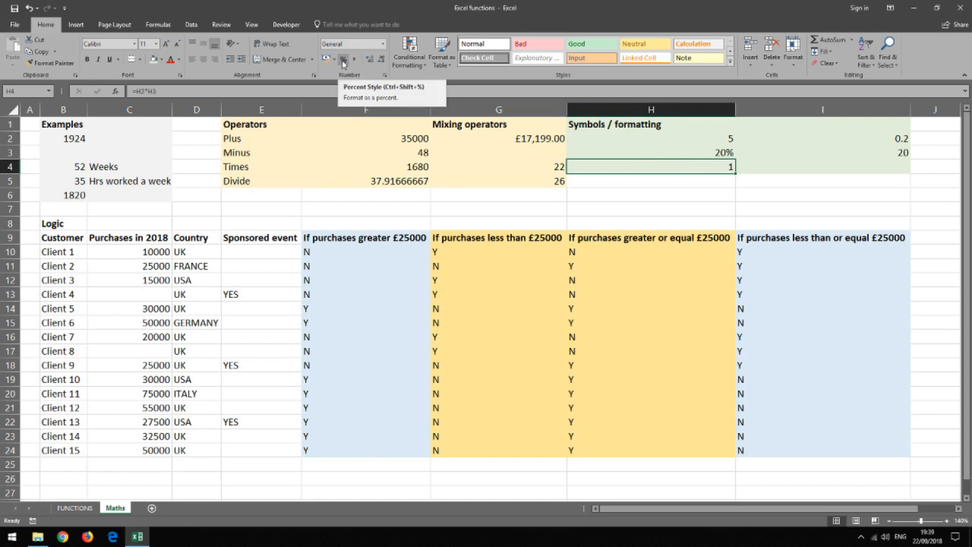
- Apply percentage style to cells I2 and I3 in the Symbols / formatting area
click(860, 136)
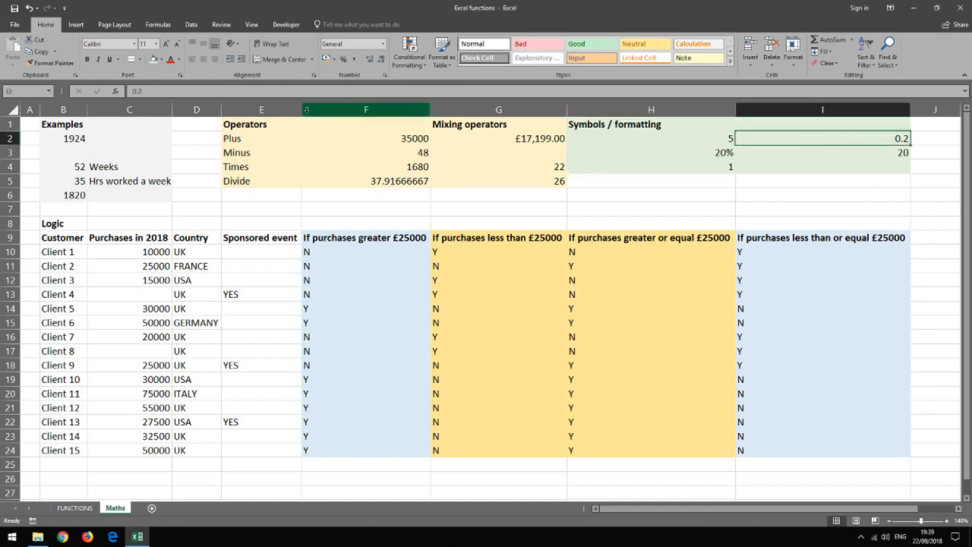
click(344, 60)
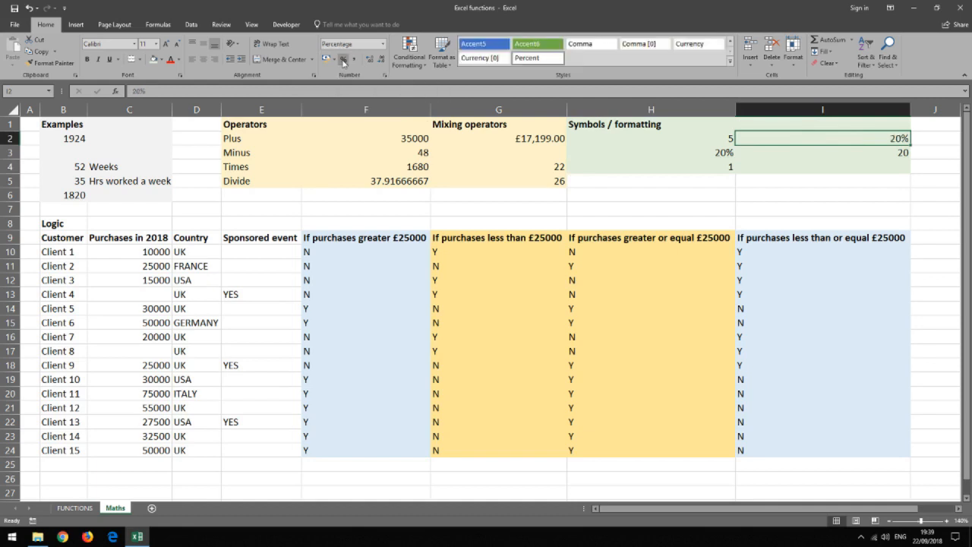
click(789, 153)
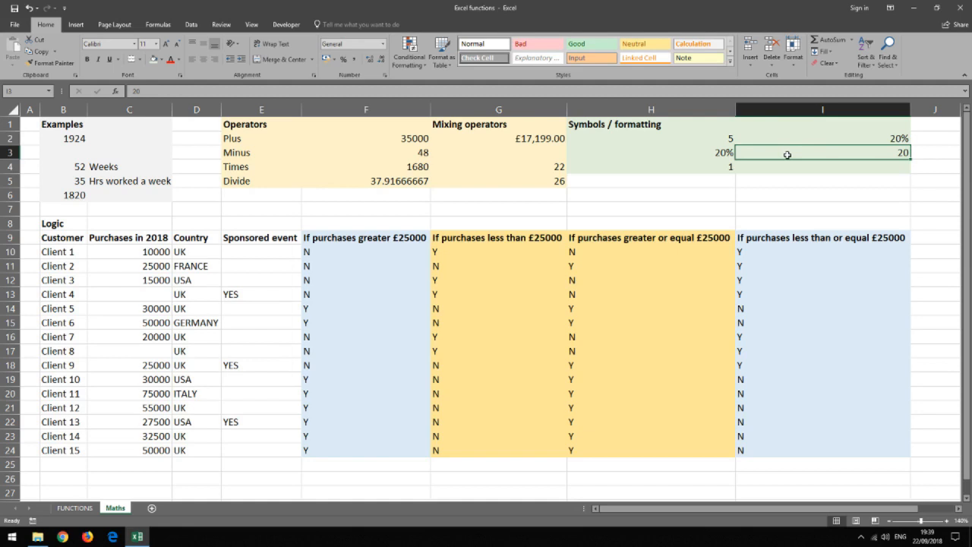
click(344, 59)
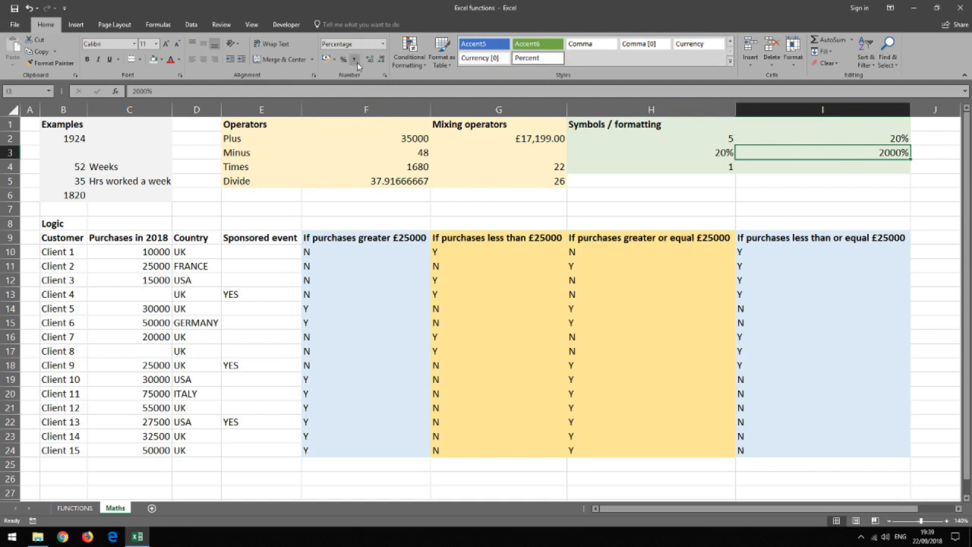
click(633, 152)
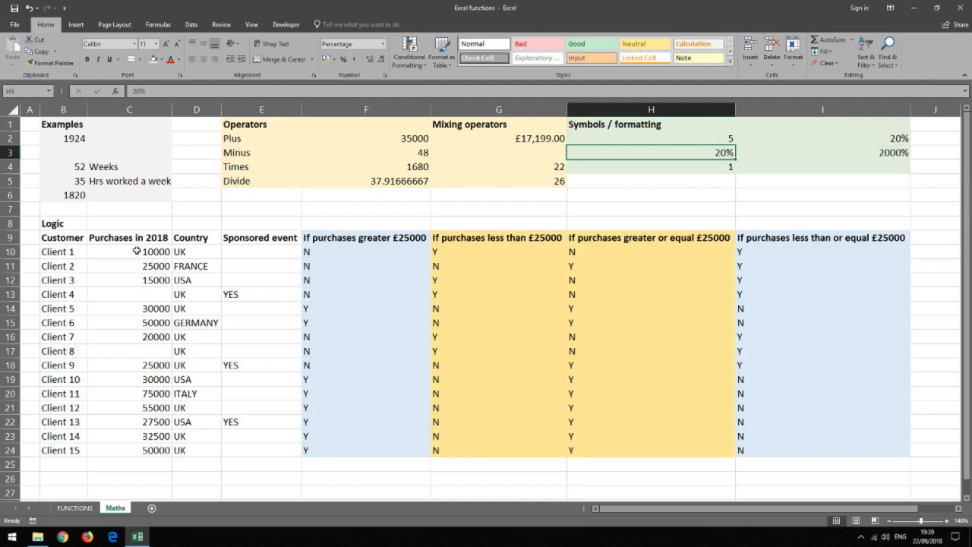
- Format the Purchases in 2018 column C10:C24 as currency with 0 decimal places
drag(137, 251, 141, 450)
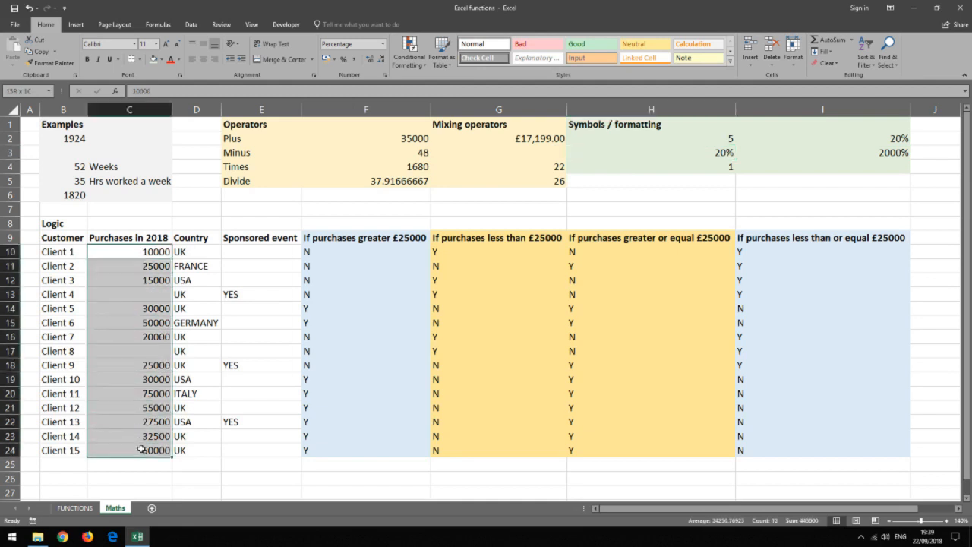
right_click(122, 290)
click(168, 471)
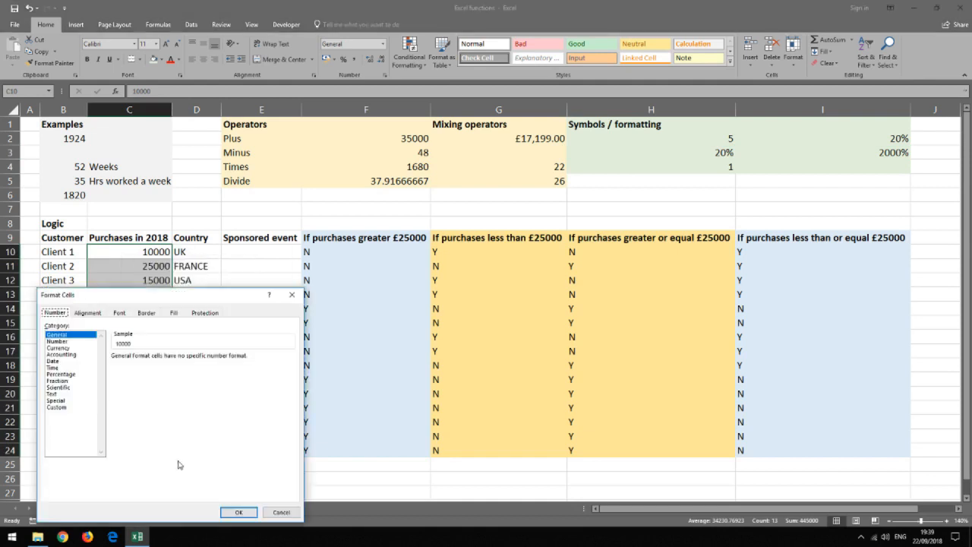
click(69, 341)
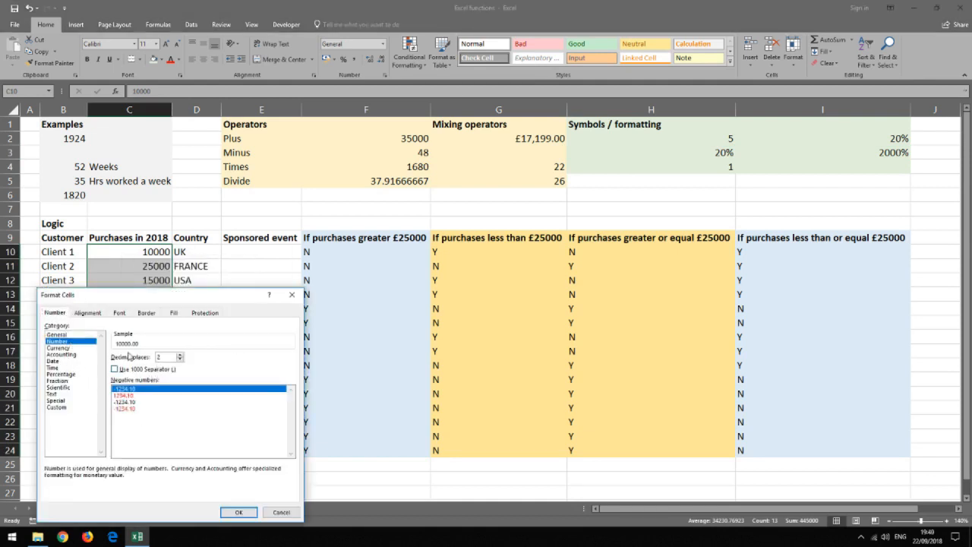
click(59, 348)
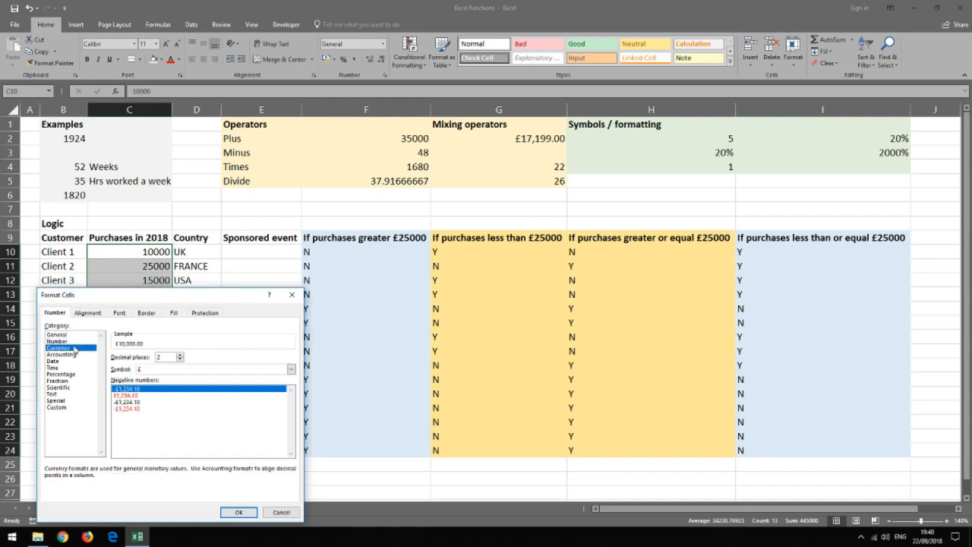
double_click(181, 360)
click(238, 513)
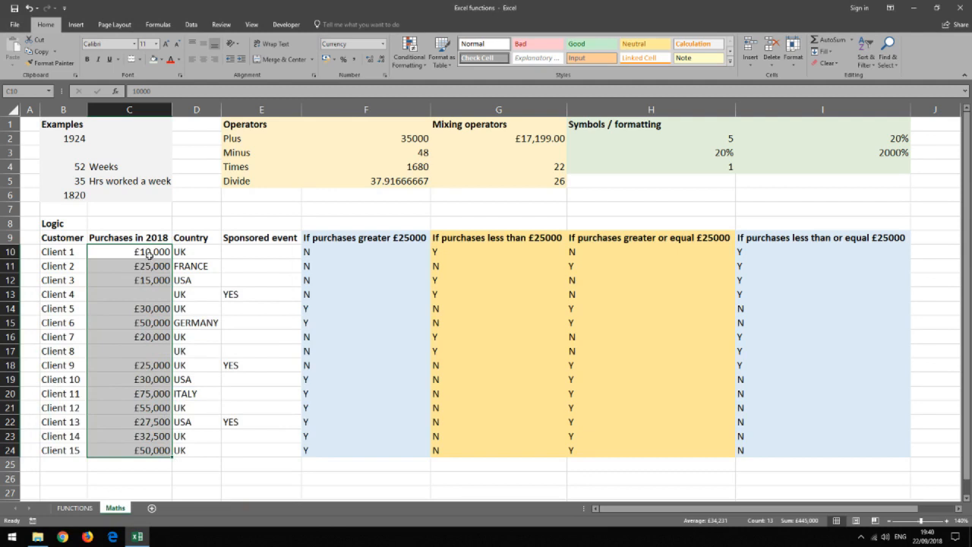
- Fill the IF formula from F10 down to F24 in the purchases greater than £25000 column
click(348, 238)
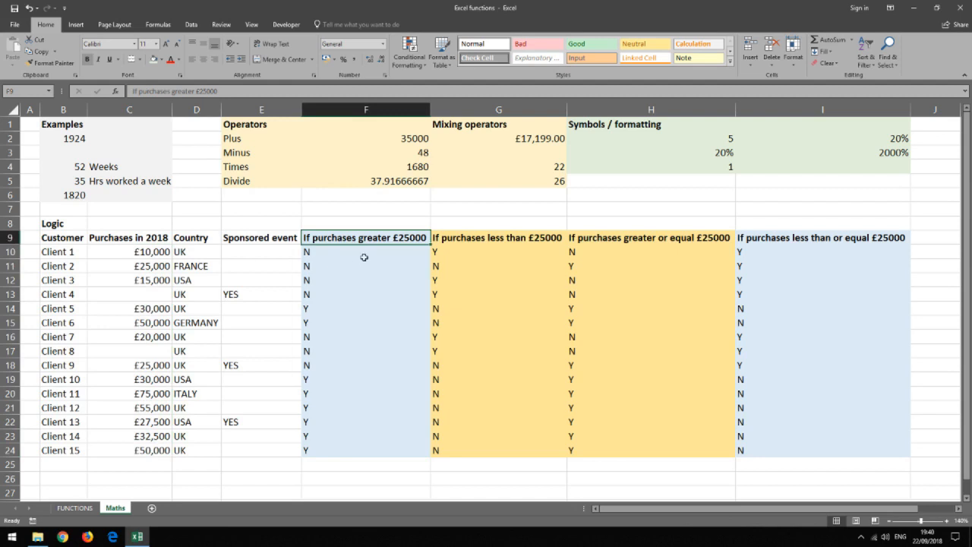
click(364, 255)
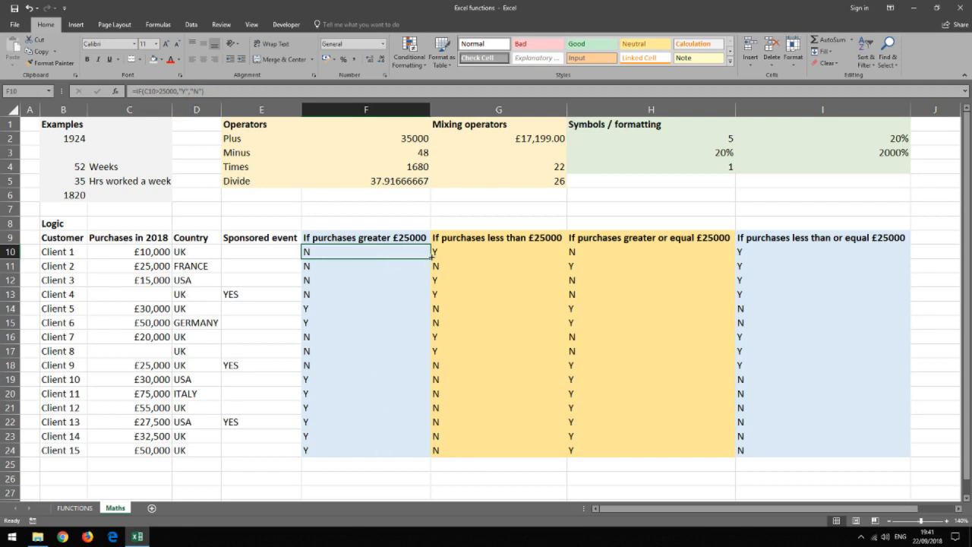
drag(431, 258, 426, 455)
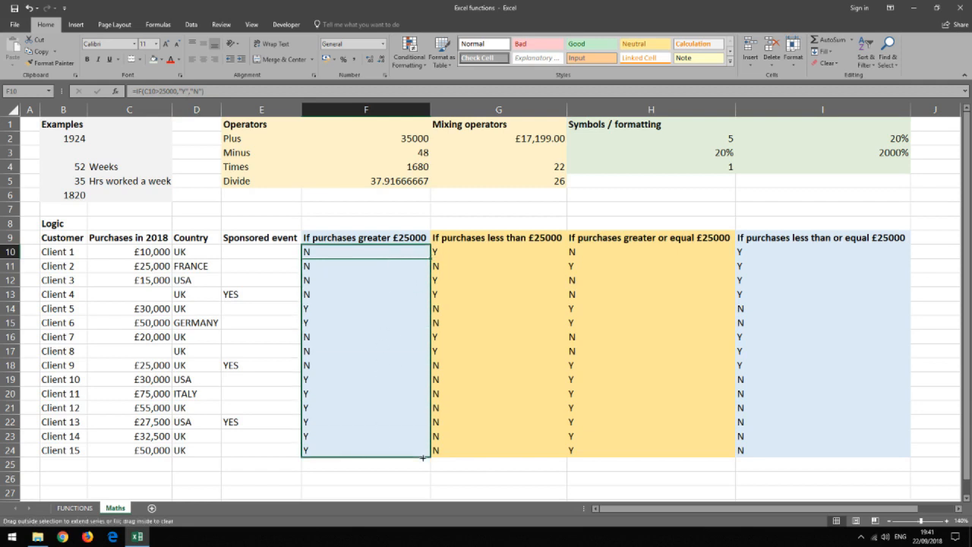
click(372, 465)
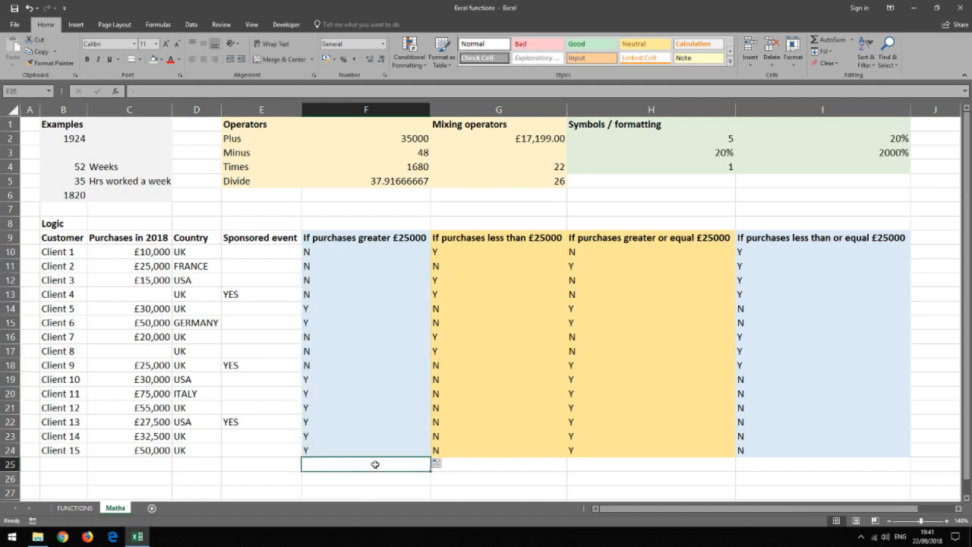
- Examine the IF formulas in the less than, greater or equal, and less than or equal £25000 columns for the first clients
click(461, 250)
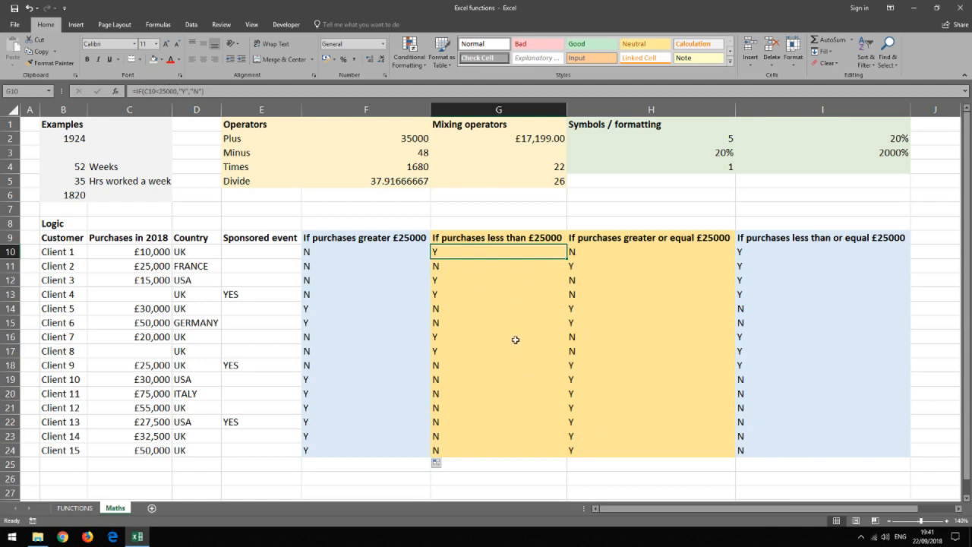
drag(457, 266, 395, 265)
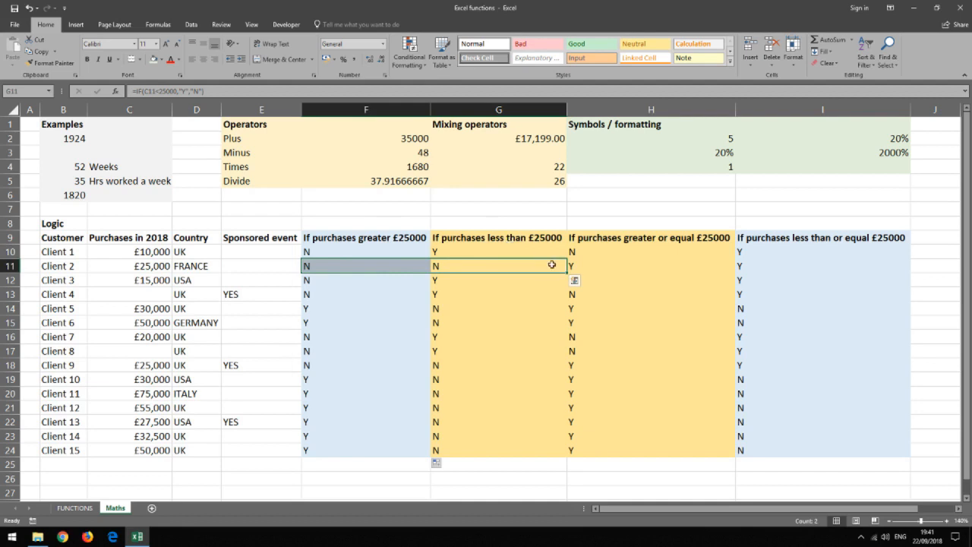
click(603, 252)
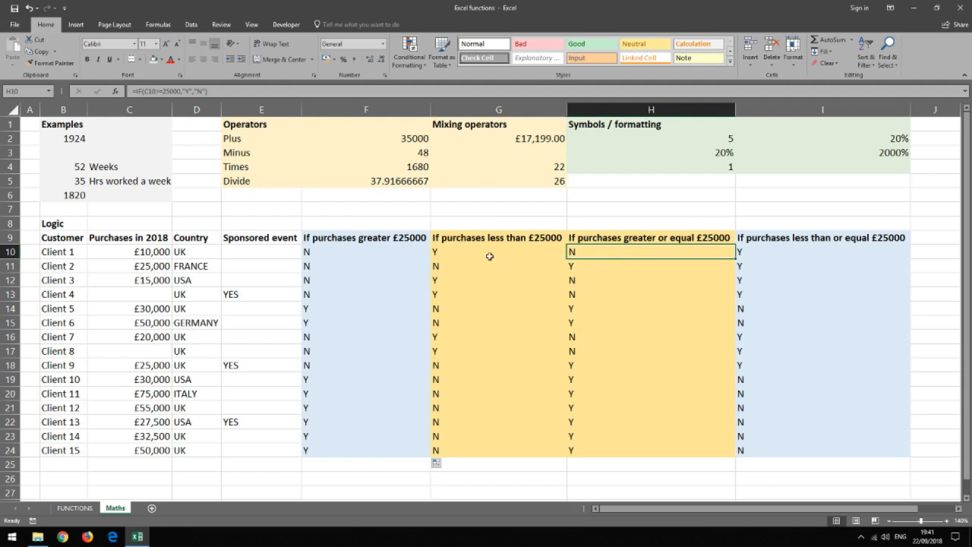
click(625, 267)
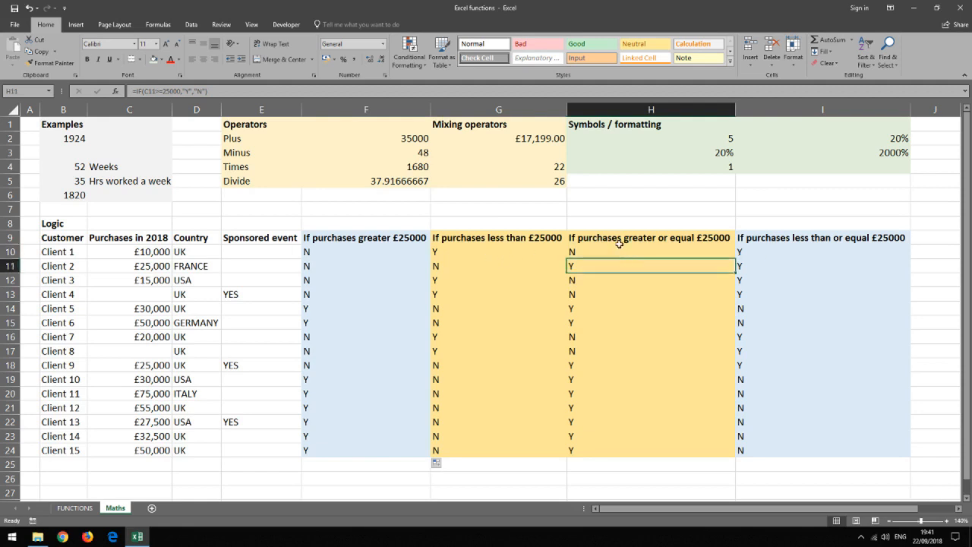
click(620, 253)
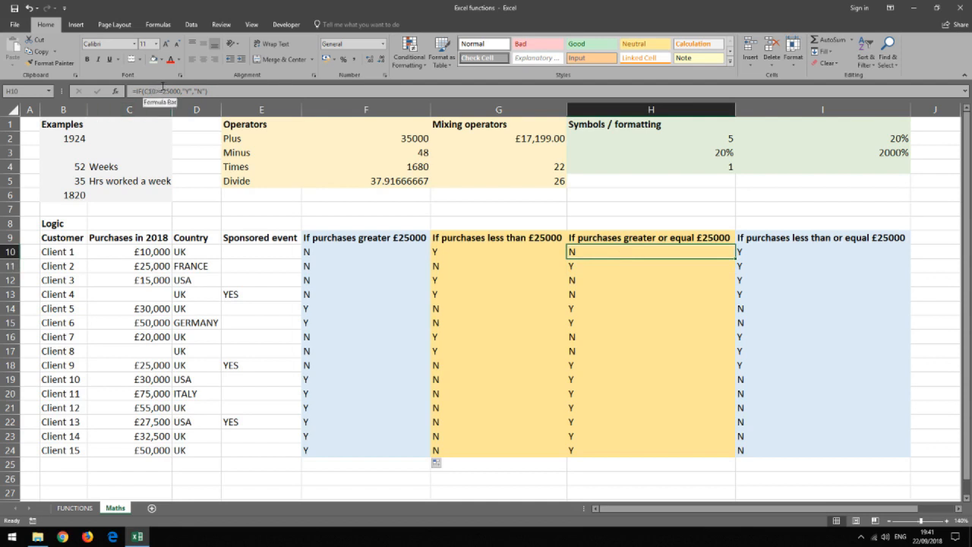
click(607, 265)
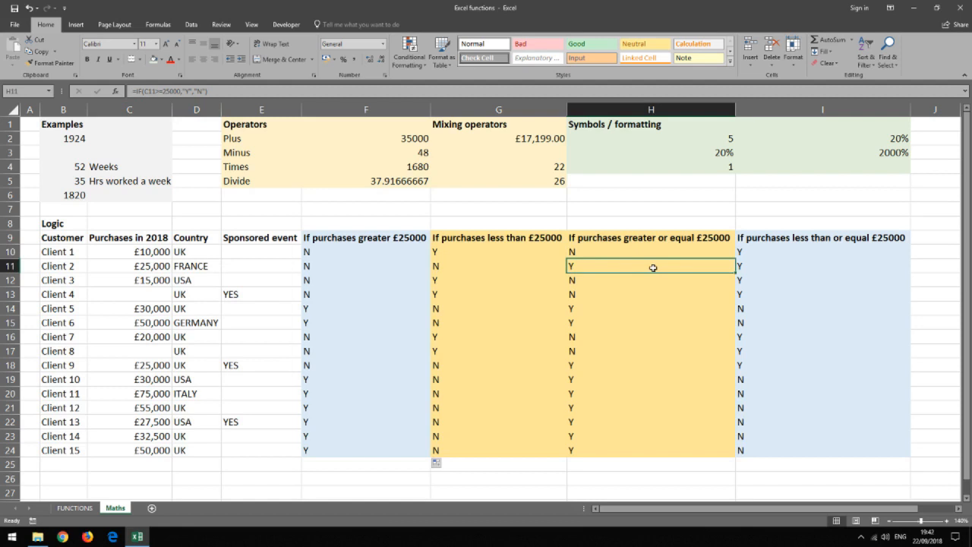
click(761, 252)
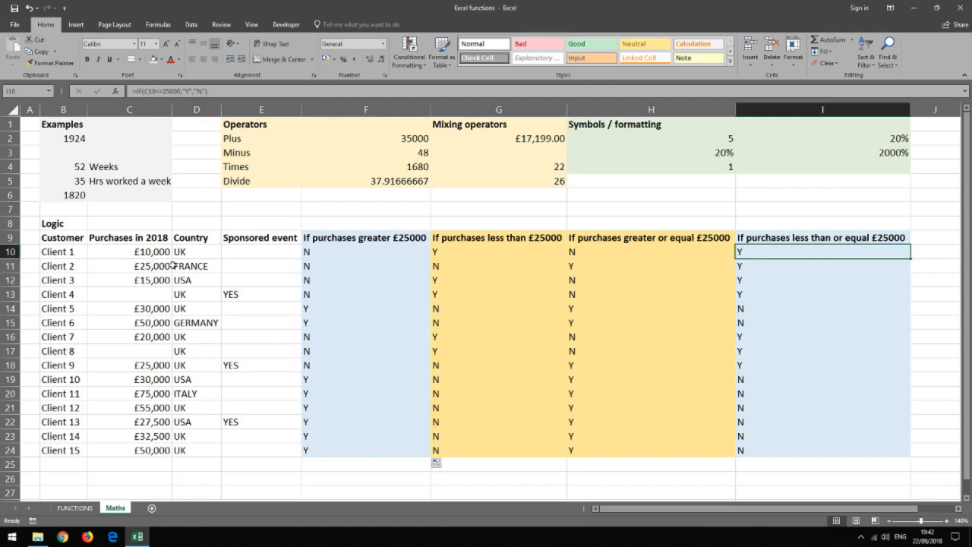
click(777, 267)
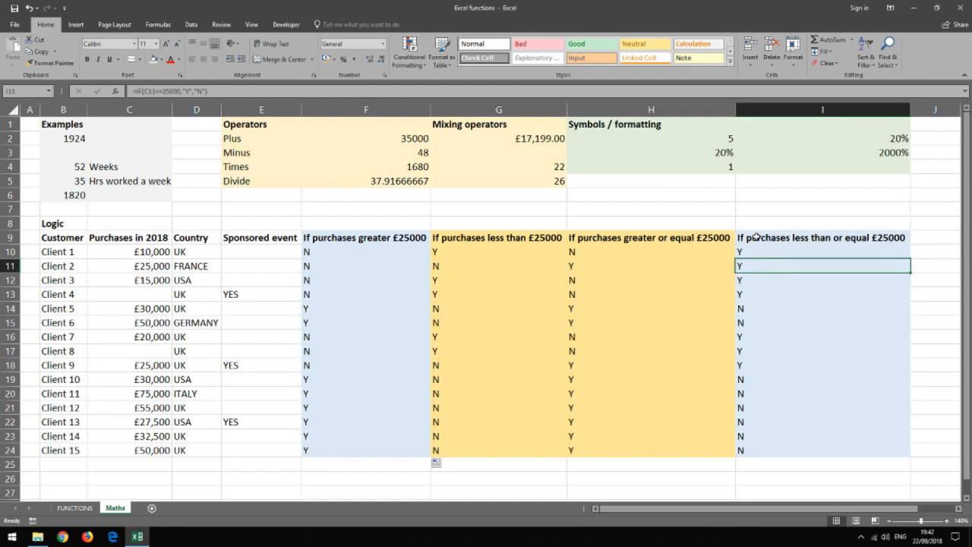
click(757, 253)
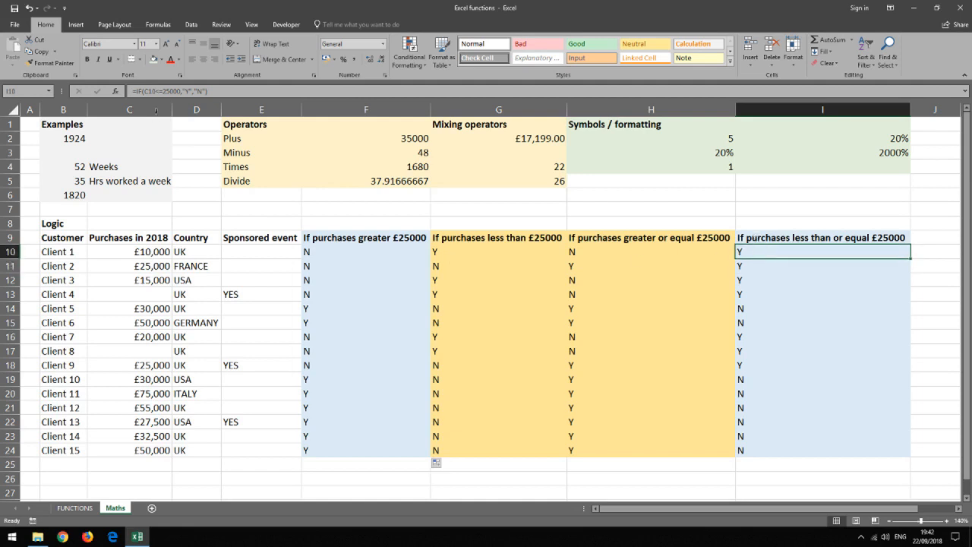